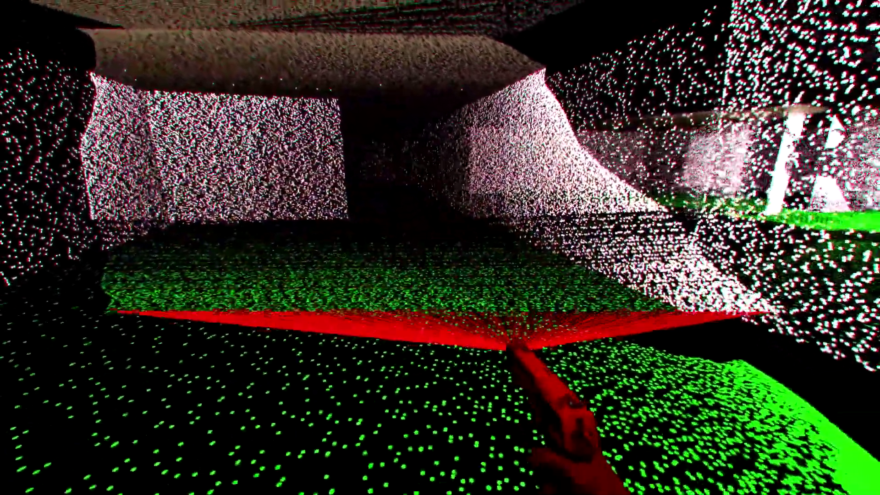
left_click_drag(440, 247, 343, 206)
key("w")
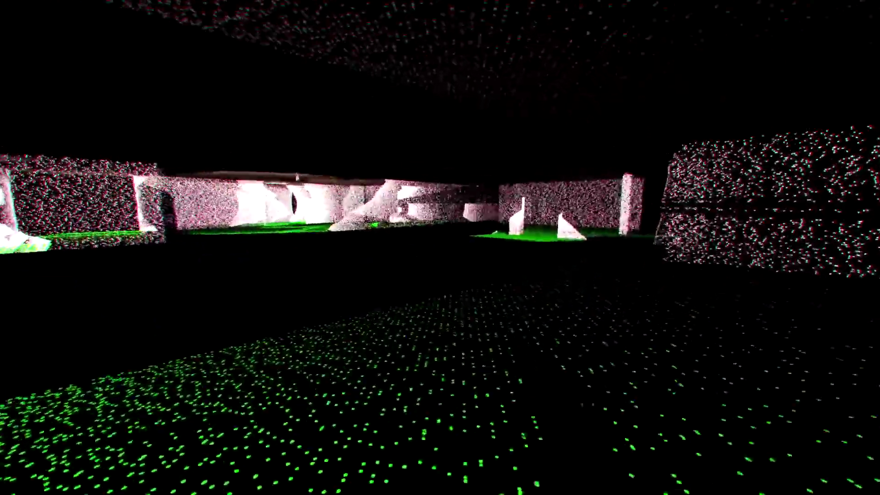
left_click(440, 247)
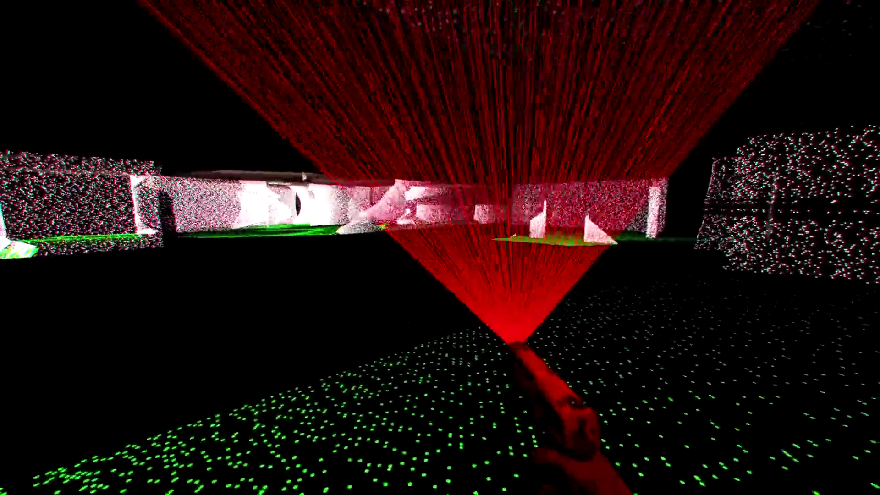